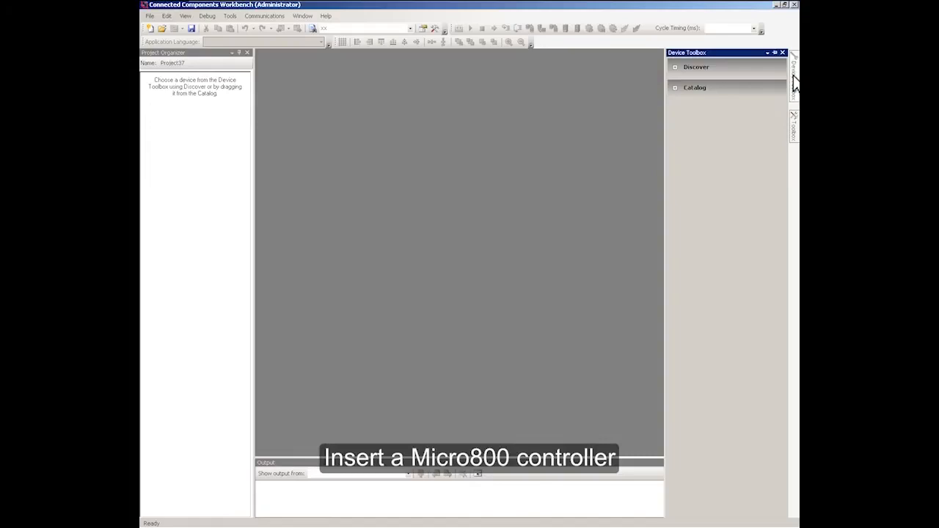
Add a 2080-LC30-48QBB controller with major revision 2 to the project and view its Motion settings
left_click(675, 89)
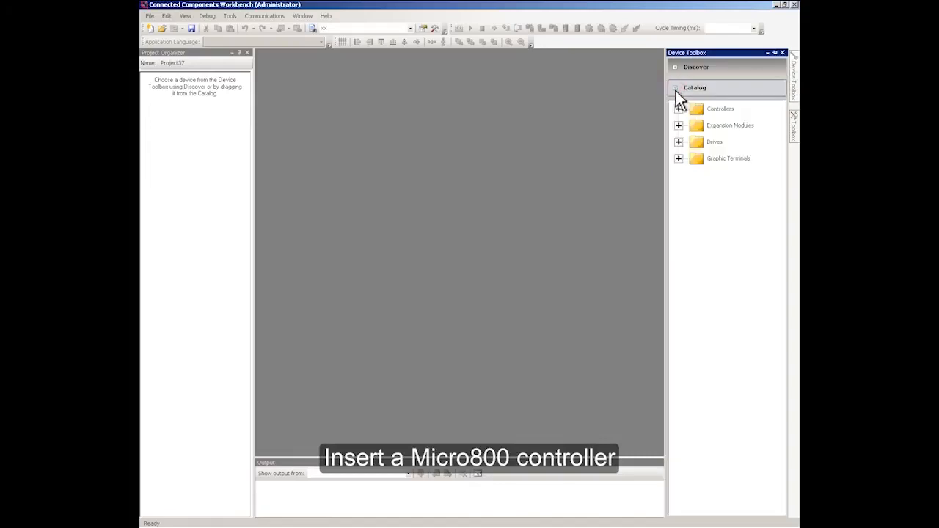
left_click(678, 109)
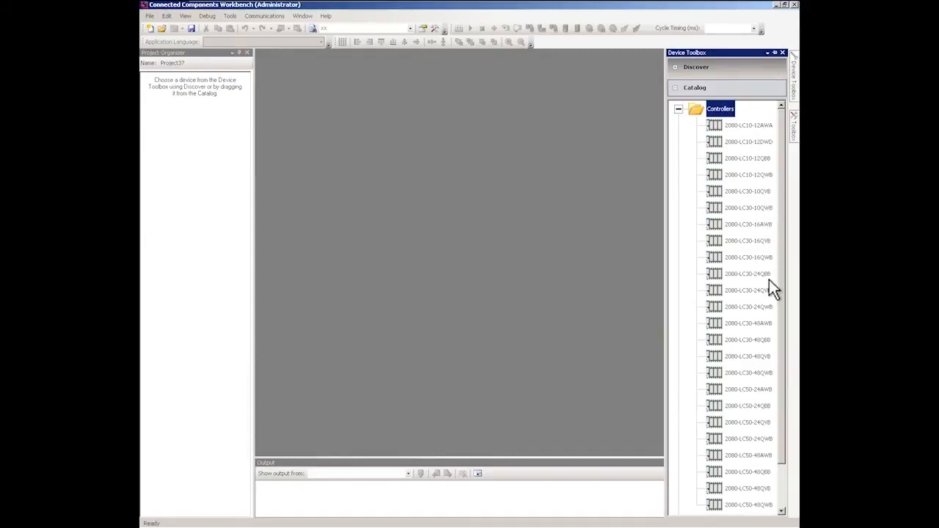
left_click(764, 342)
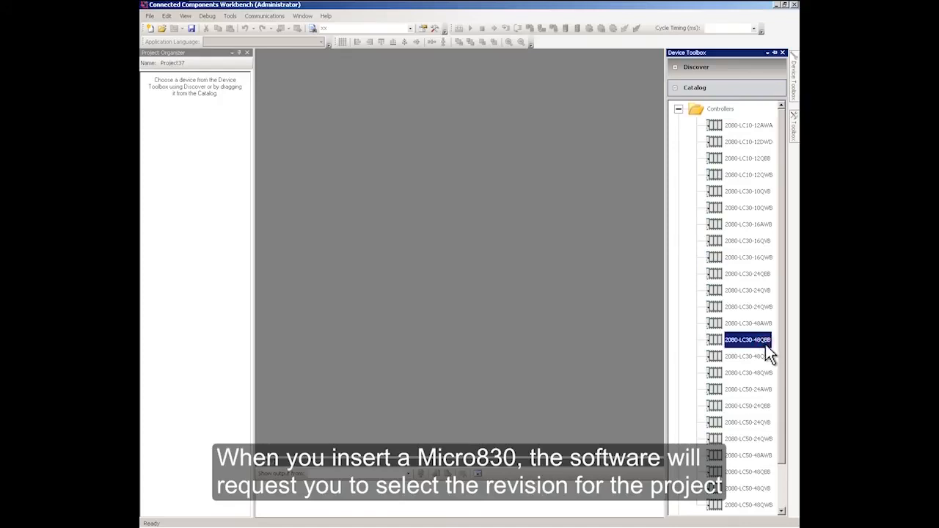
left_click_drag(717, 343, 233, 195)
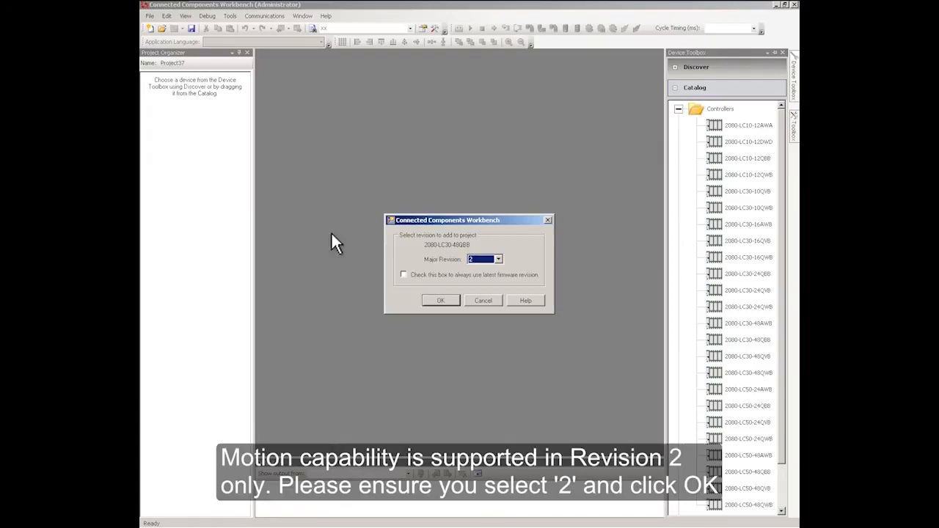
left_click(496, 258)
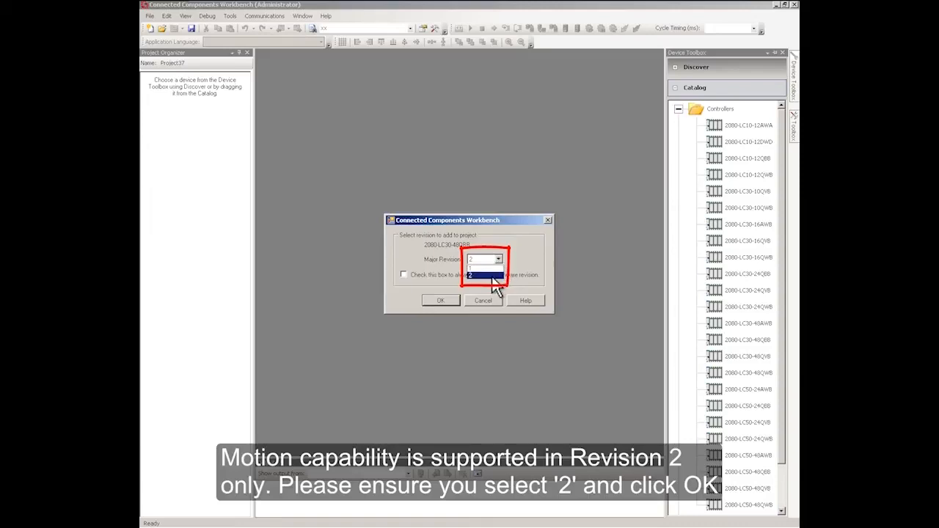
left_click(490, 276)
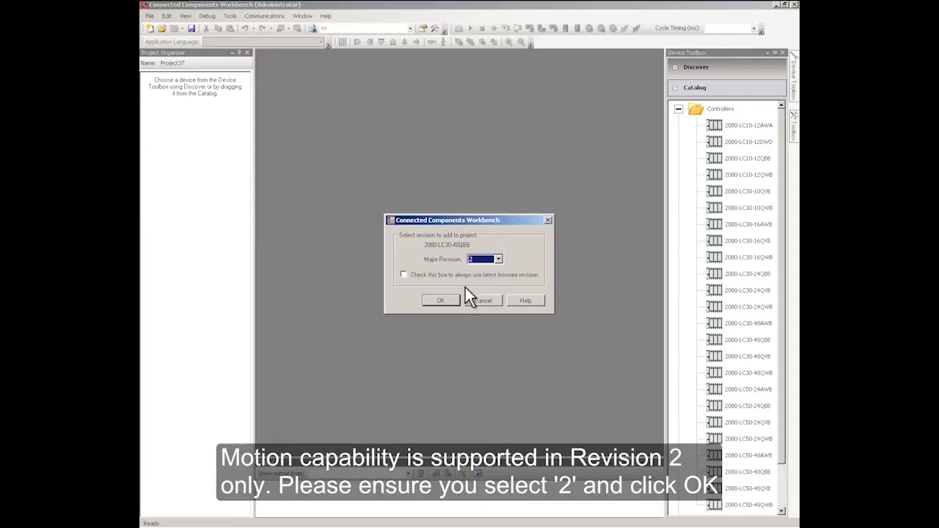
left_click(441, 300)
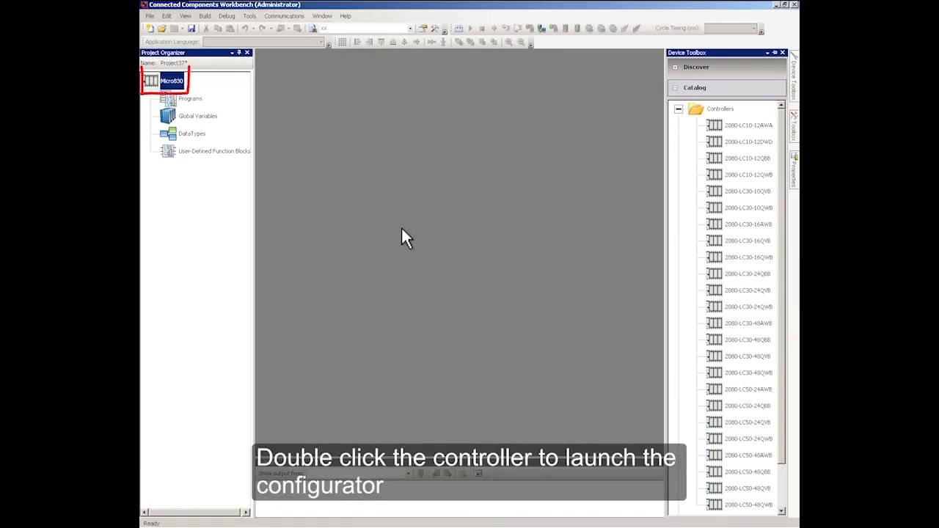
double_click(176, 82)
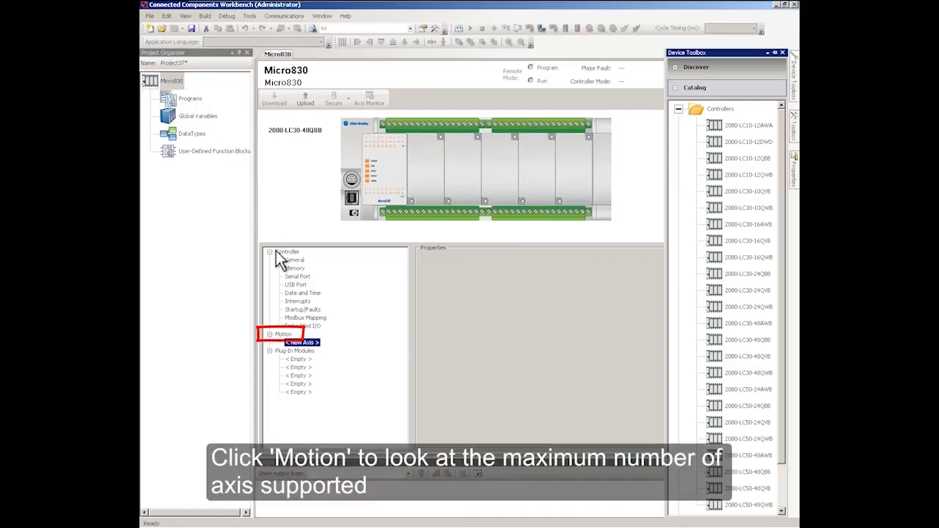
left_click(288, 337)
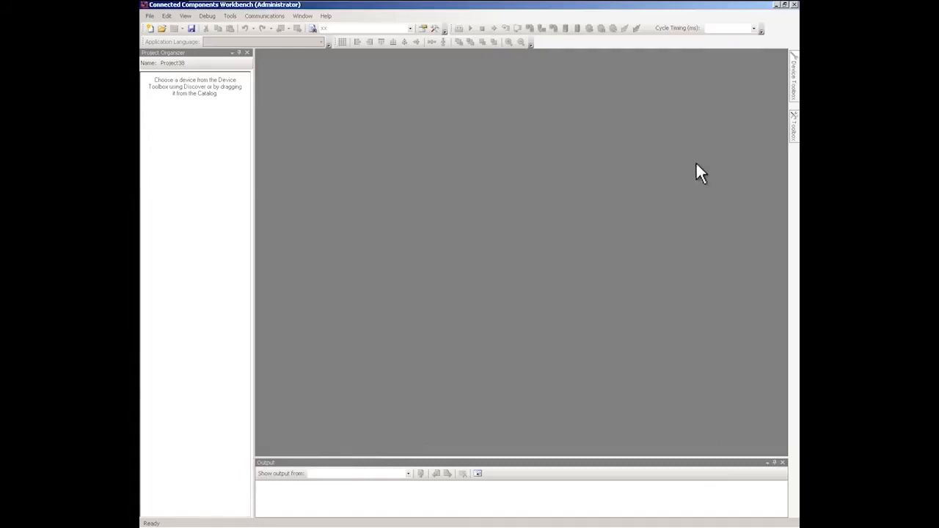
Add a 2080-LC50-24QBB controller from the device catalog to the new project
mouse_move(794, 80)
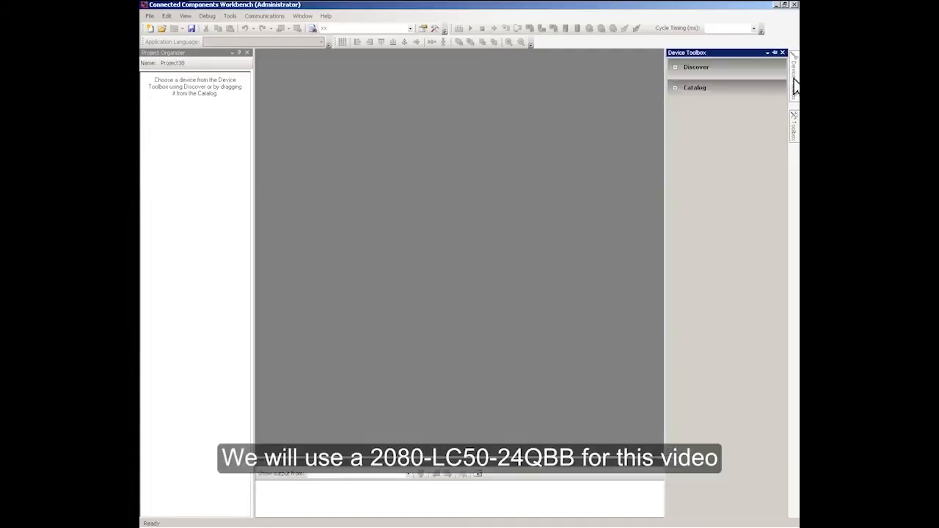
left_click(676, 88)
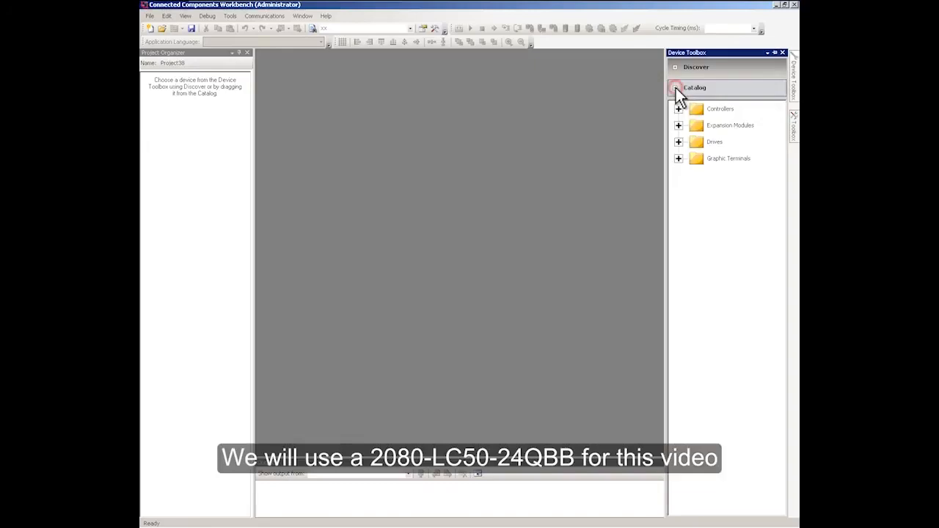
left_click(678, 109)
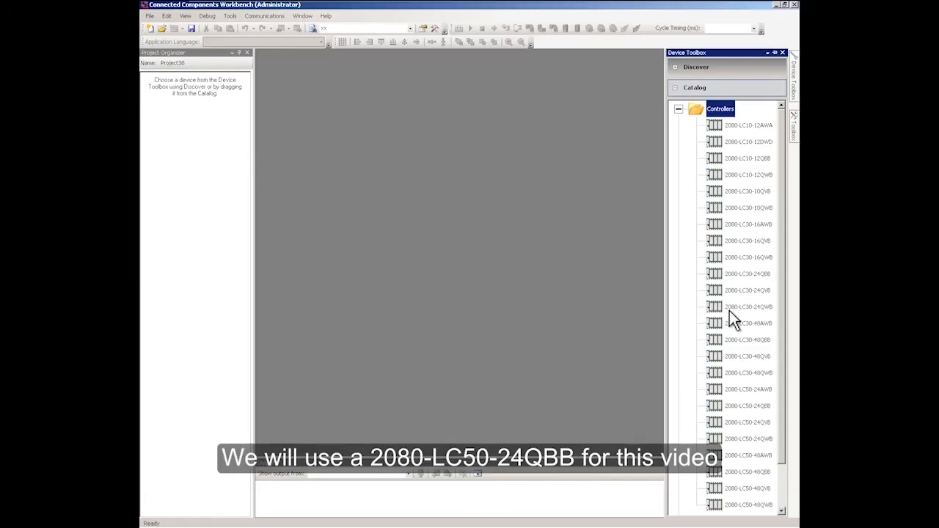
left_click(768, 411)
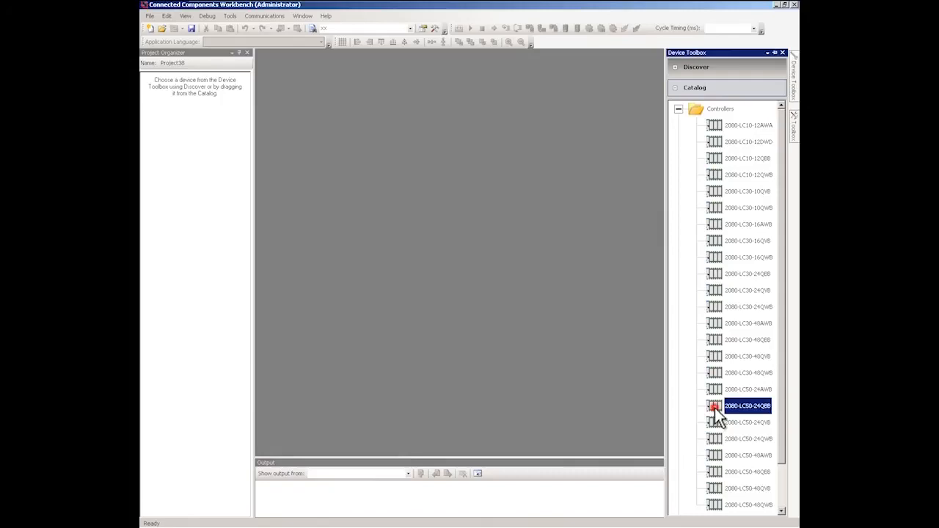
left_click_drag(714, 408, 210, 226)
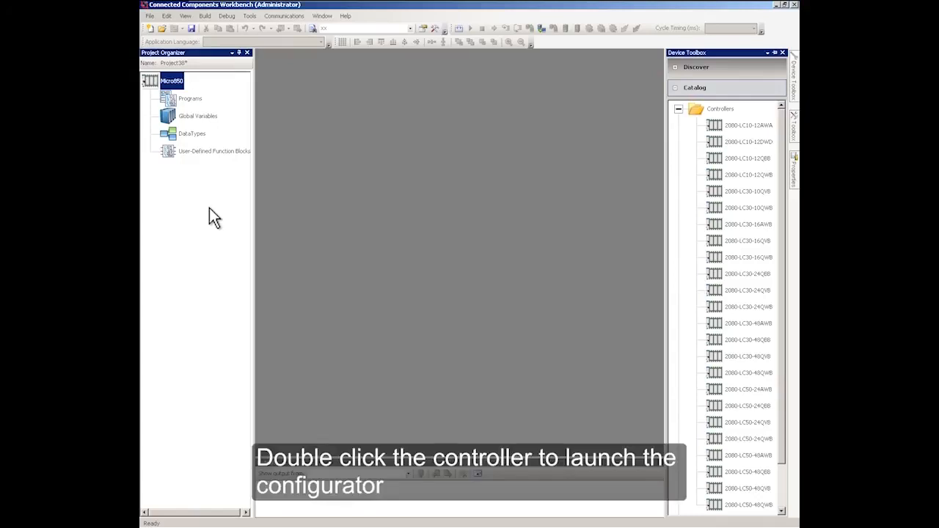
Open the Micro850 controller's configuration and examine its Ethernet port settings and Motion settings
double_click(172, 82)
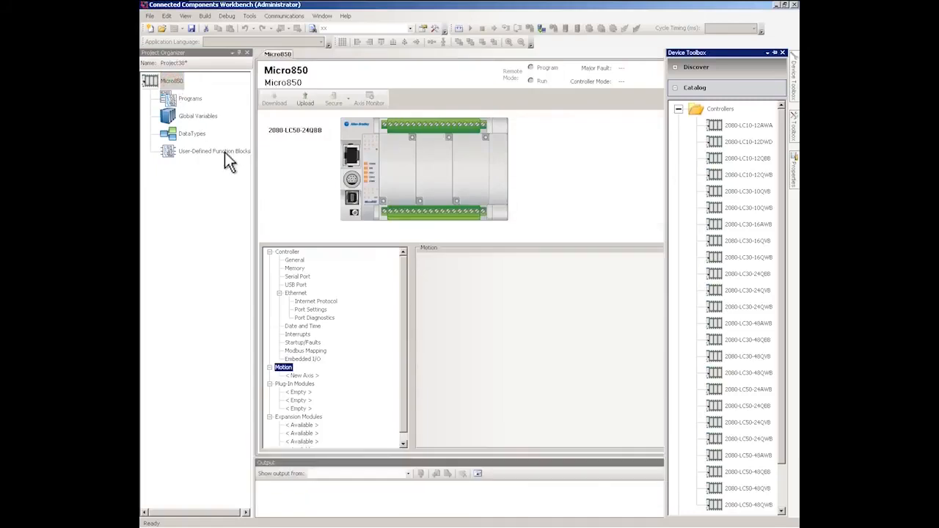
left_click(353, 159)
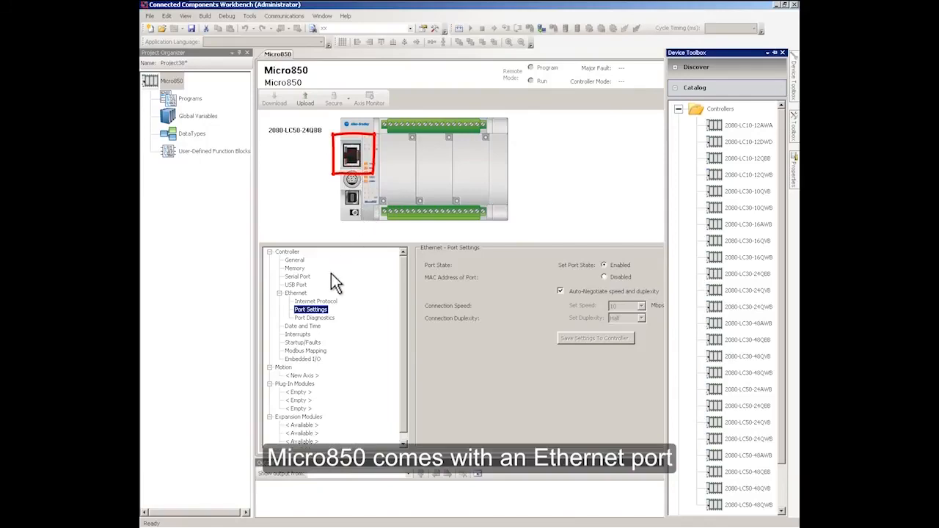
left_click(281, 367)
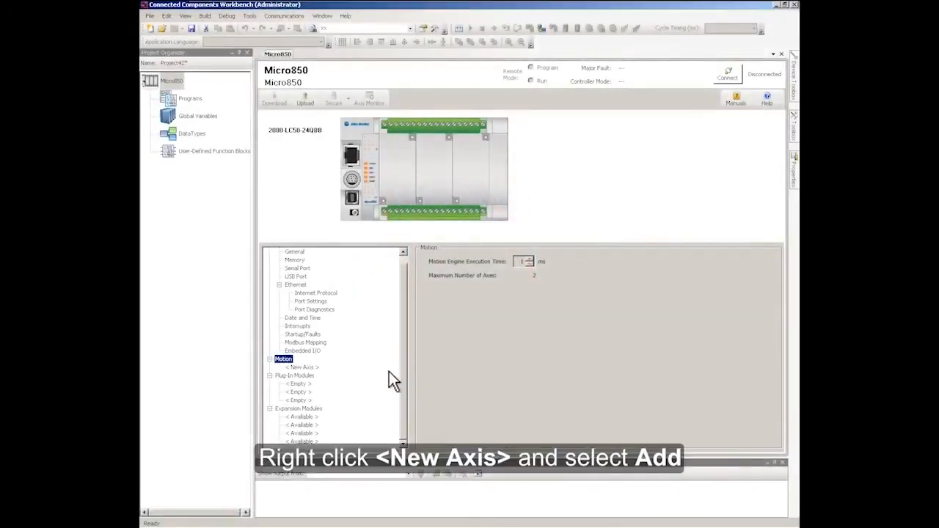
Add a new motion axis named X_axis to the Micro850 controller
left_click(305, 368)
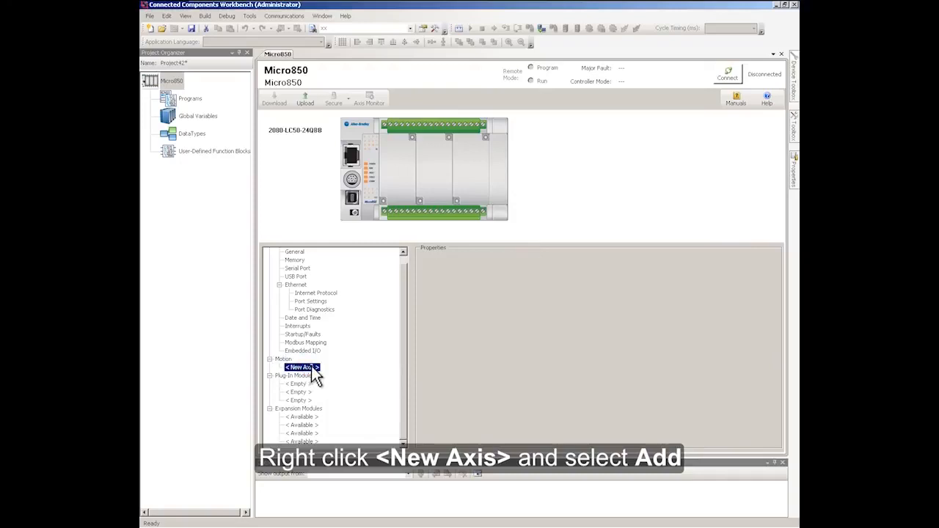
right_click(311, 368)
left_click(344, 374)
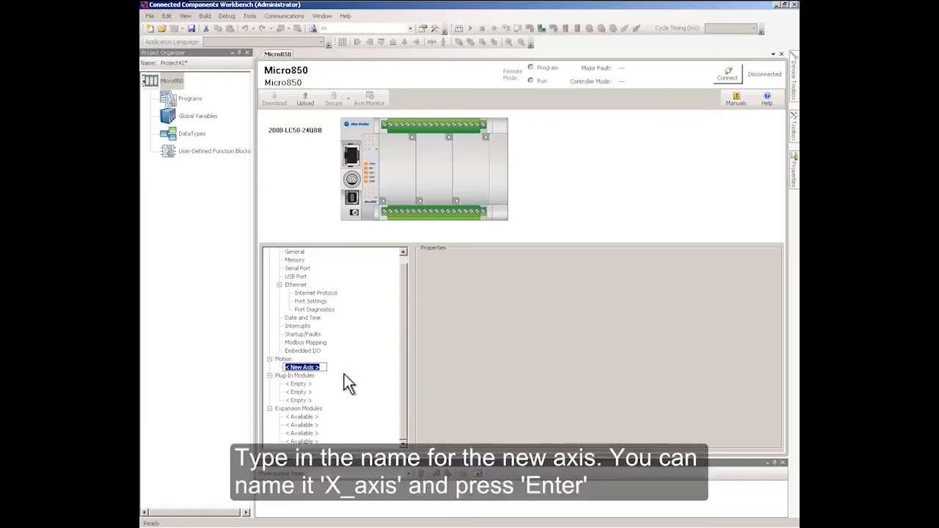
type("X_axis")
key("Return")
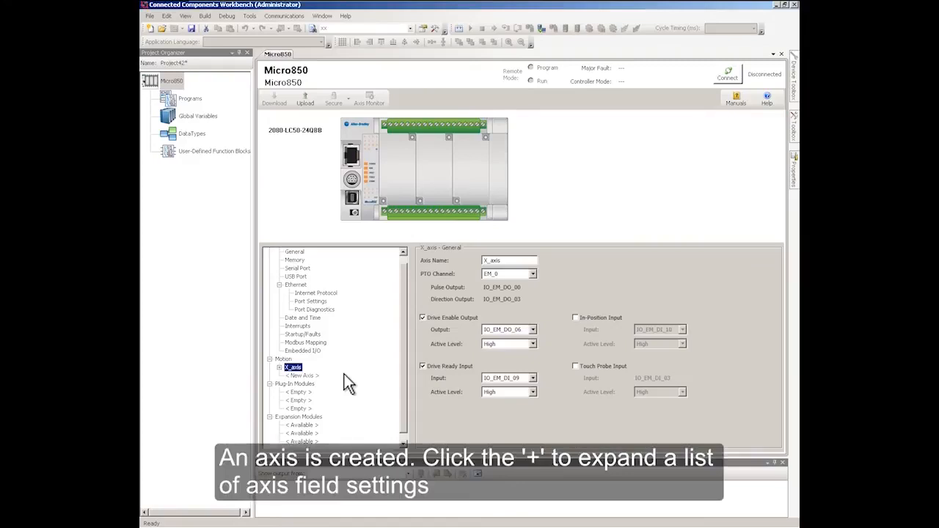
Open X_axis's General settings and read the online help on the general axis parameters
left_click(279, 367)
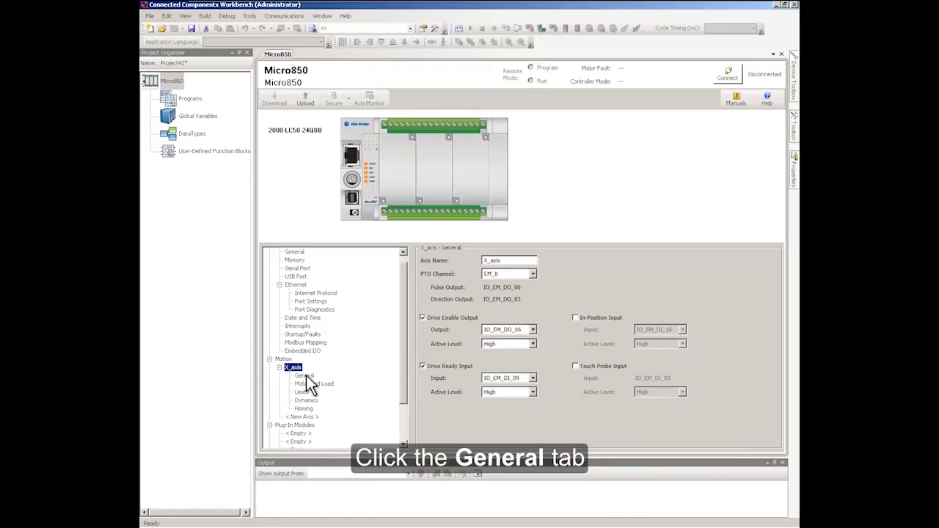
left_click(305, 376)
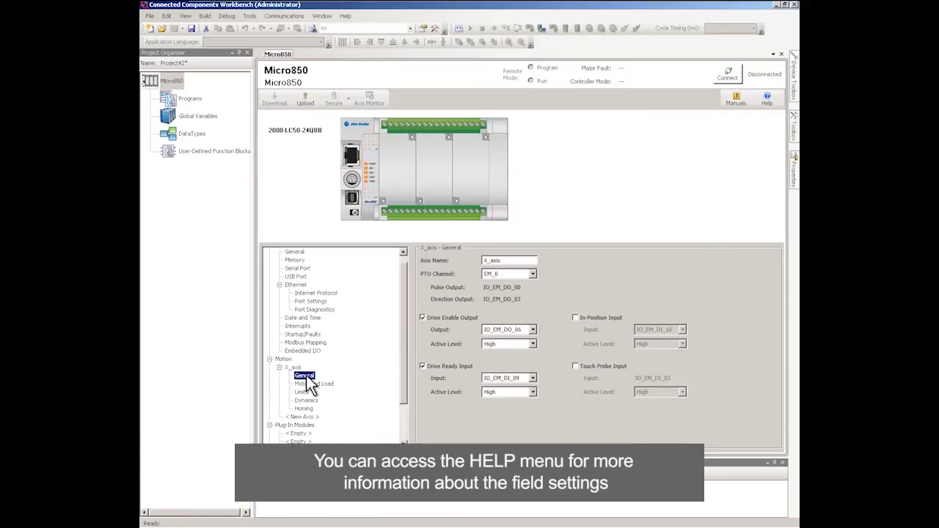
key("F1")
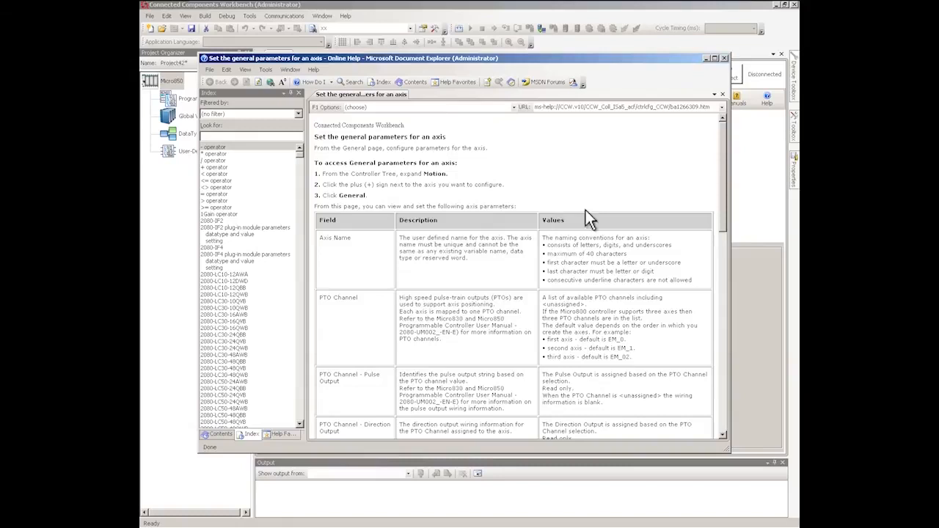
left_click_drag(722, 181, 724, 370)
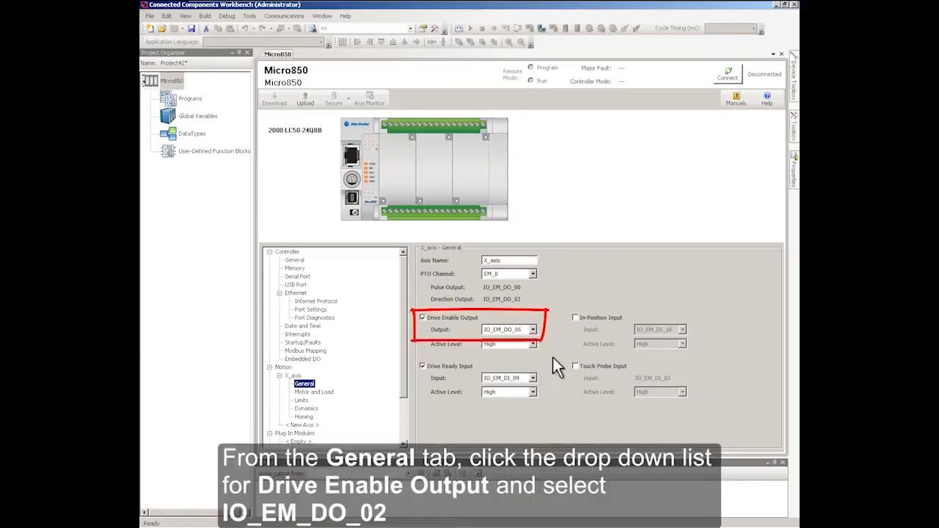
Set X_axis's Drive Enable Output to IO_EM_DO_02 and disable its Drive Ready Input
left_click(533, 329)
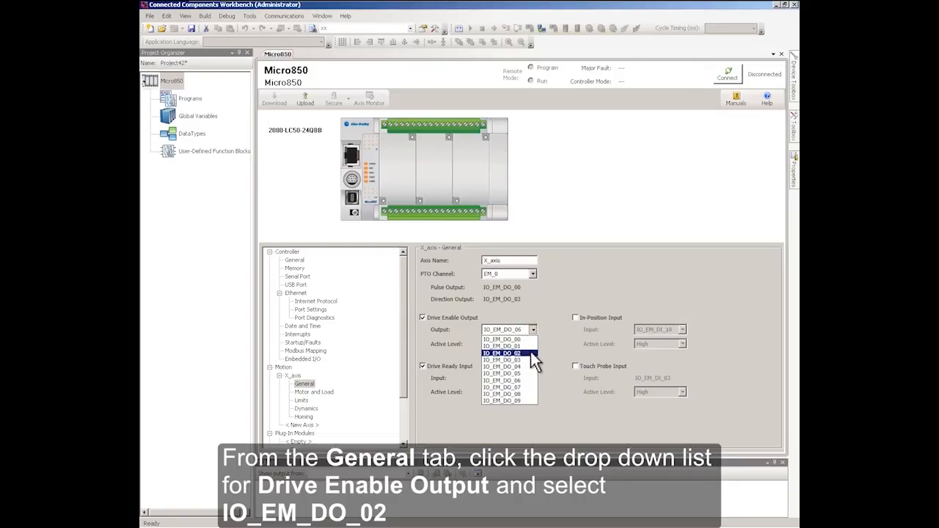
left_click(530, 353)
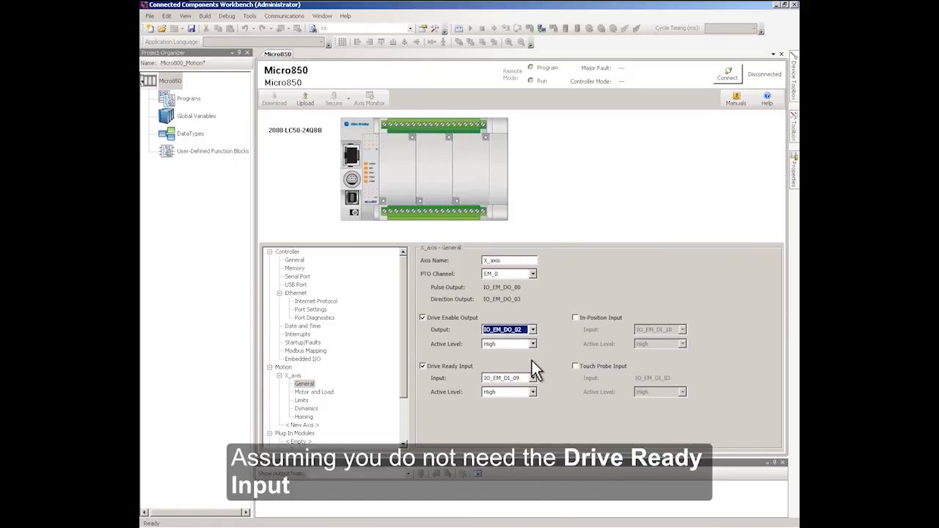
left_click(423, 367)
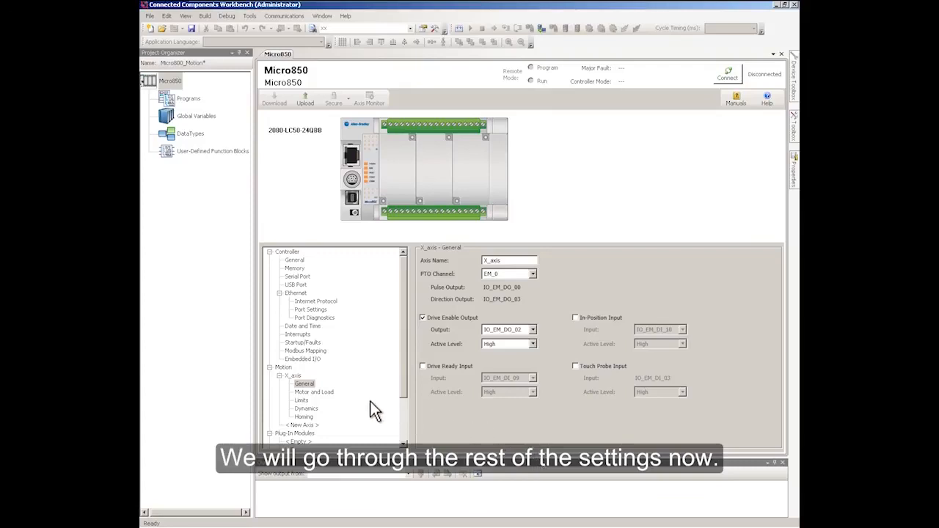
Review X_axis's motor and load settings, and disable both its lower and upper hard limits
left_click(324, 395)
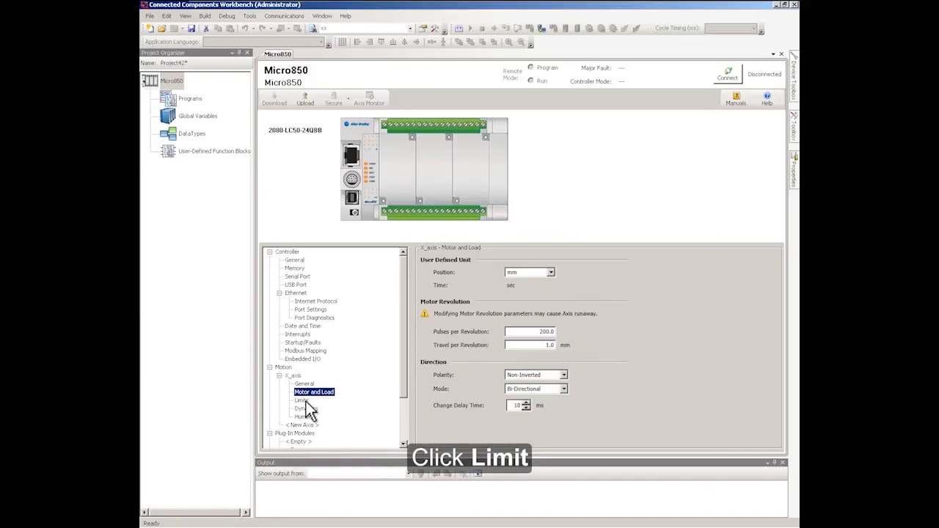
left_click(302, 401)
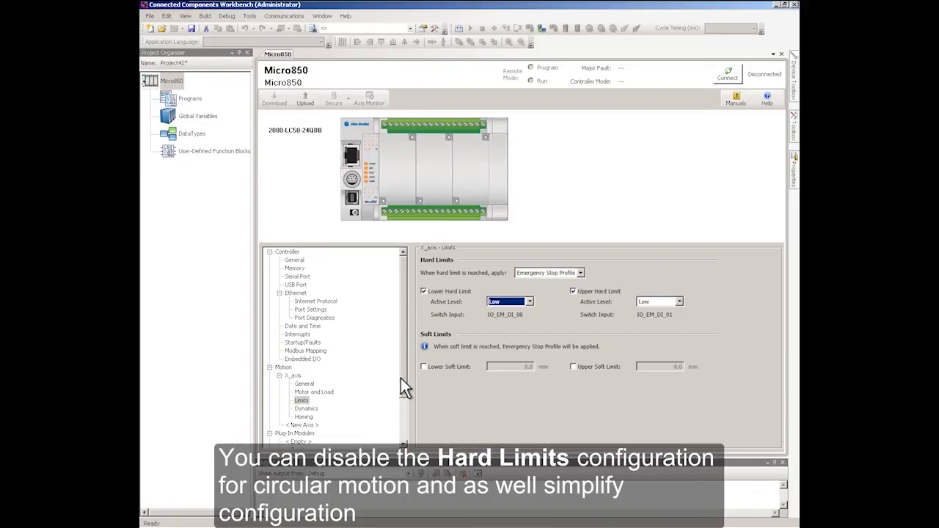
left_click(424, 292)
left_click(574, 291)
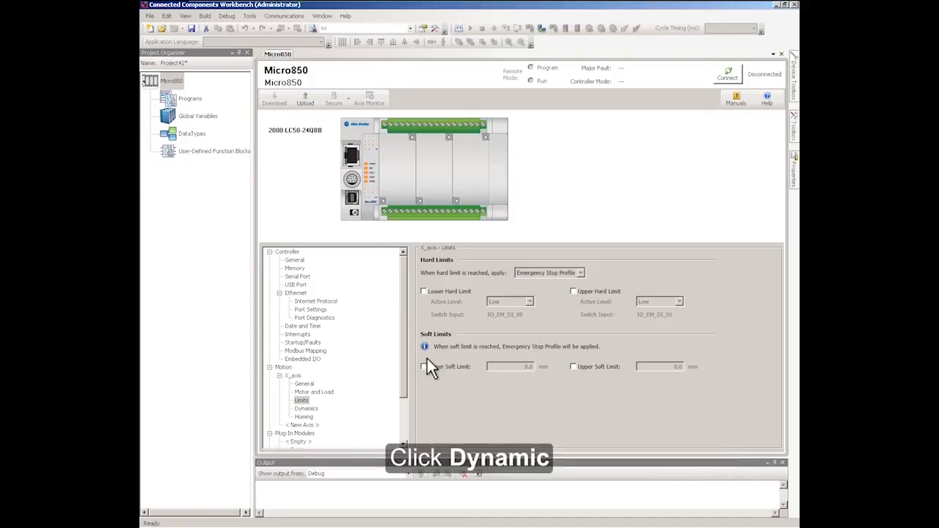
Examine X_axis's Dynamics settings, including the emergency stop profile, and its Homing settings
left_click(307, 409)
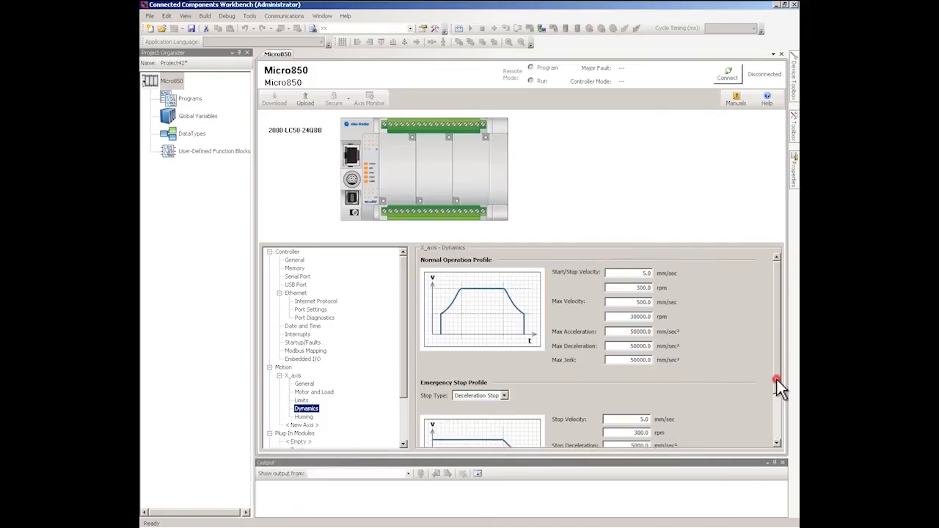
left_click_drag(776, 379, 779, 427)
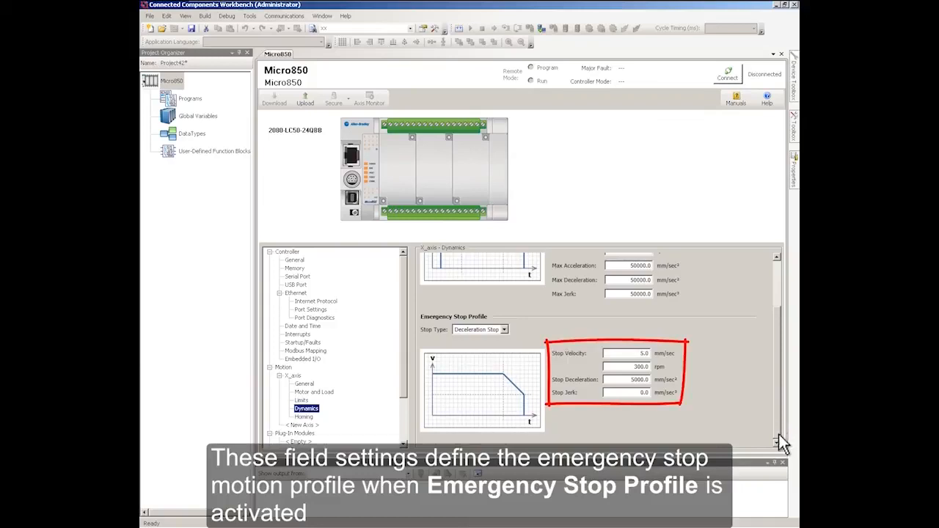
left_click(309, 416)
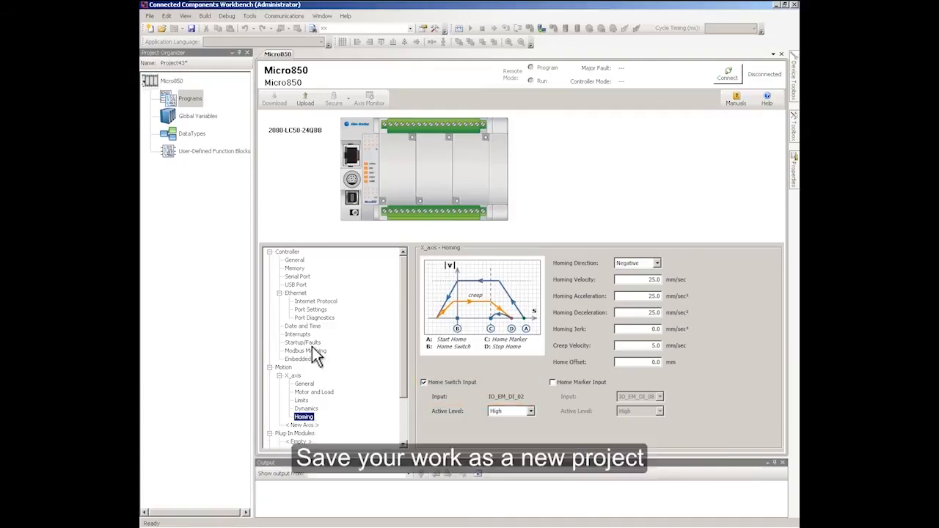
Save the project under the new name Micro800_Motion
left_click(150, 16)
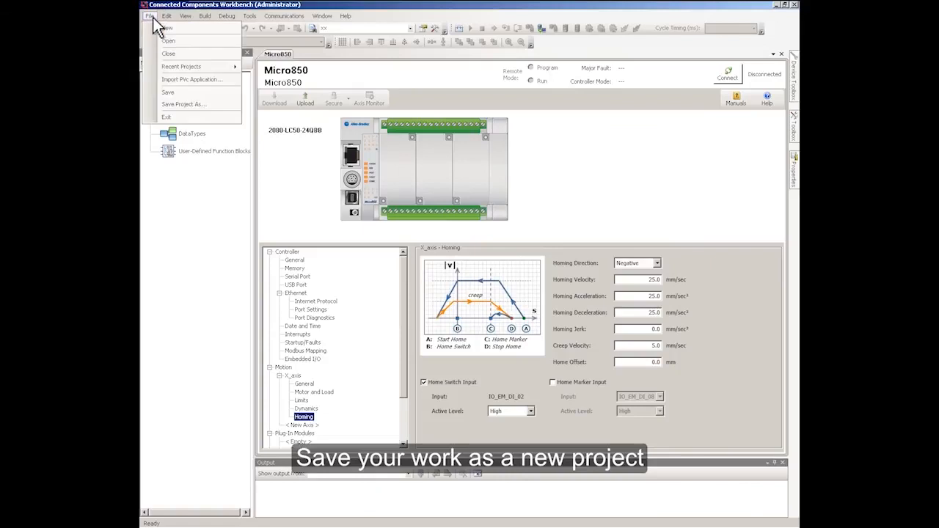
left_click(204, 104)
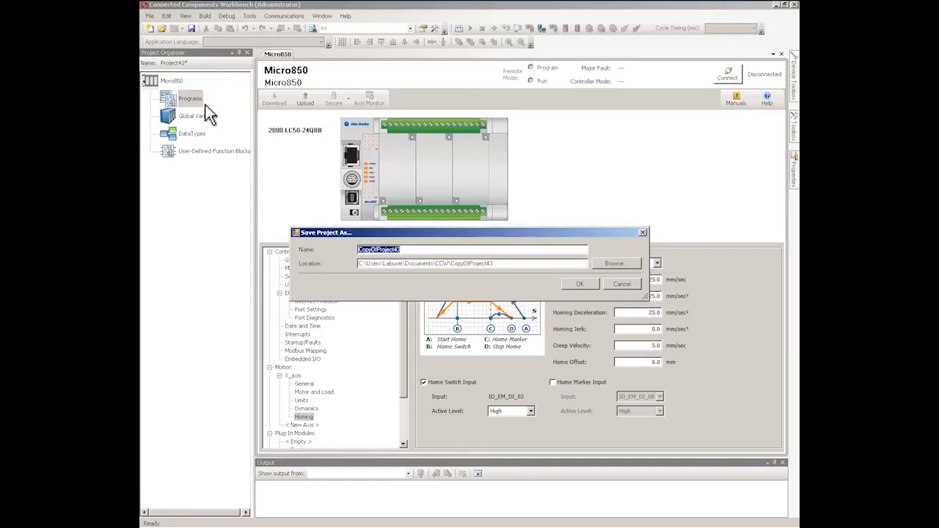
type("Micro")
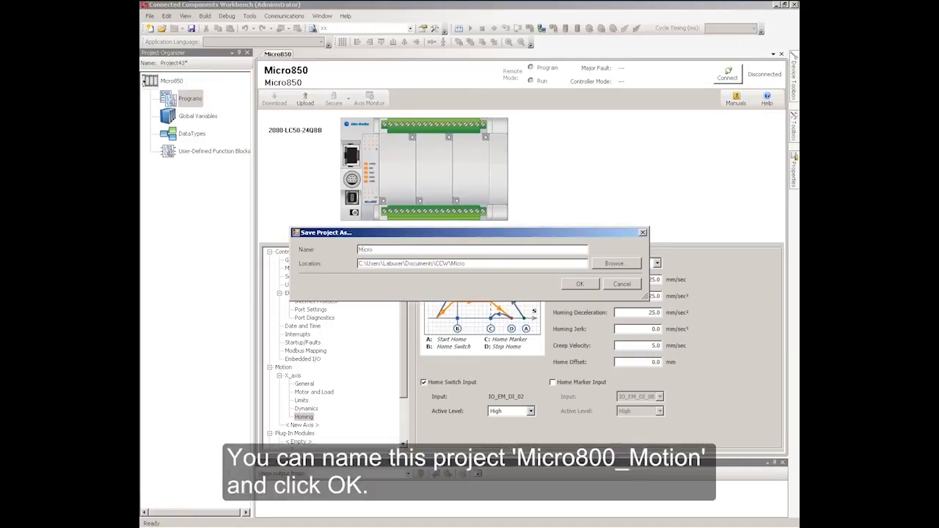
type("800")
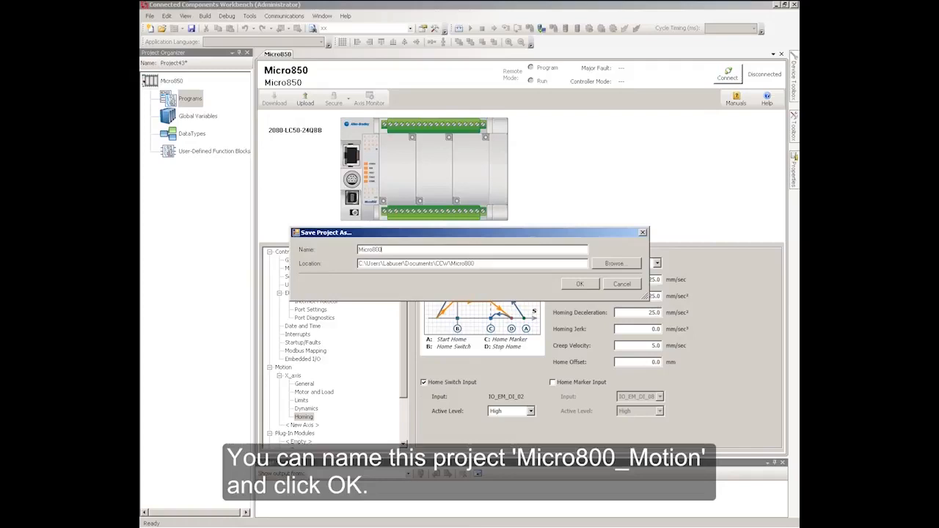
type("_Motion")
left_click(576, 286)
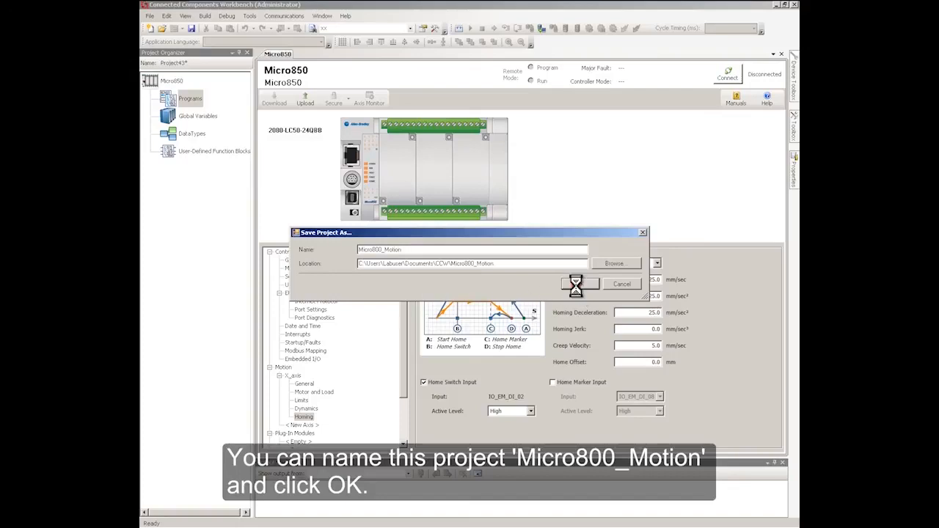